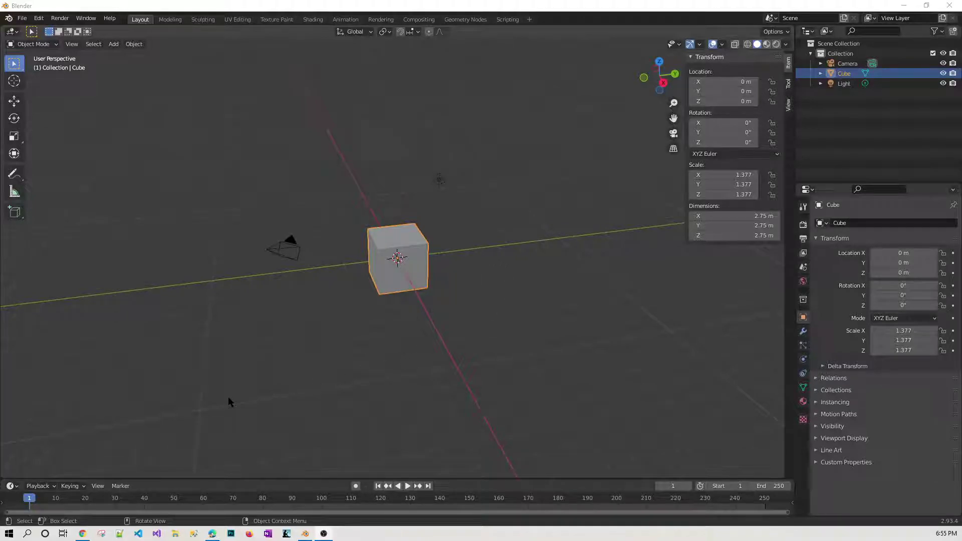
Step: Orbit the view around the cube to a tilted perspective
{"action": "middle_click_drag", "start_coordinate": [228, 398], "coordinate": [321, 402]}
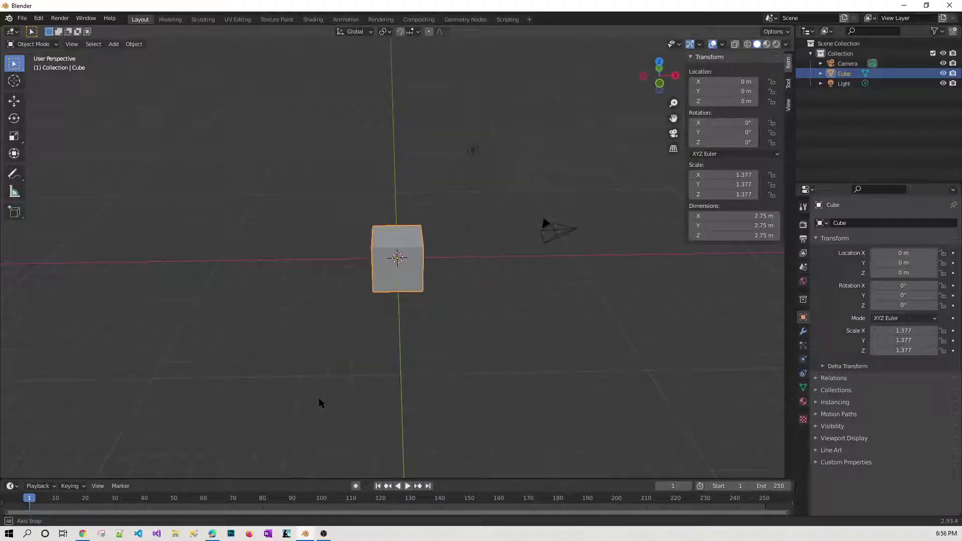
{"action": "middle_click_drag", "start_coordinate": [303, 404], "coordinate": [344, 394]}
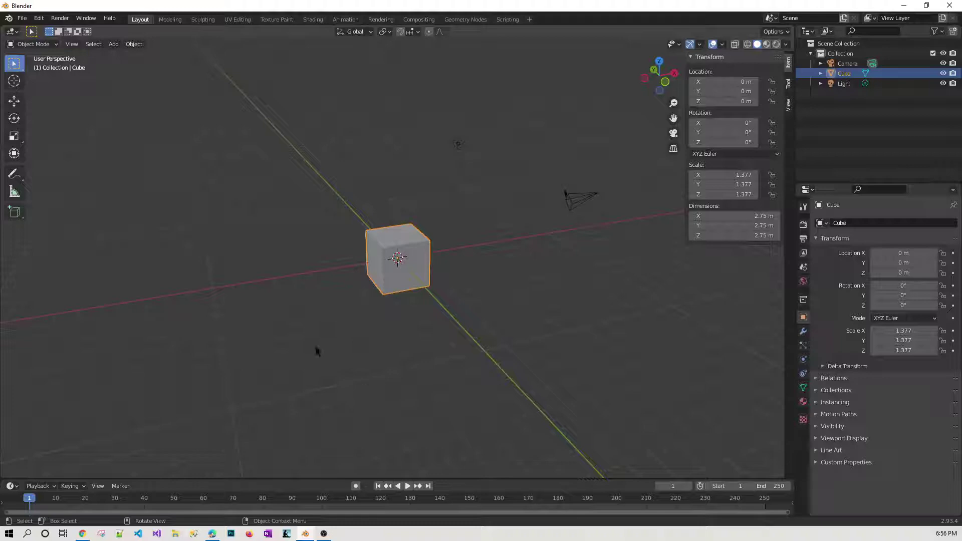
{"action": "mouse_move", "coordinate": [318, 350]}
{"action": "middle_mouse_down"}
{"action": "mouse_move", "coordinate": [371, 359]}
{"action": "mouse_move", "coordinate": [323, 358]}
{"action": "middle_mouse_up"}
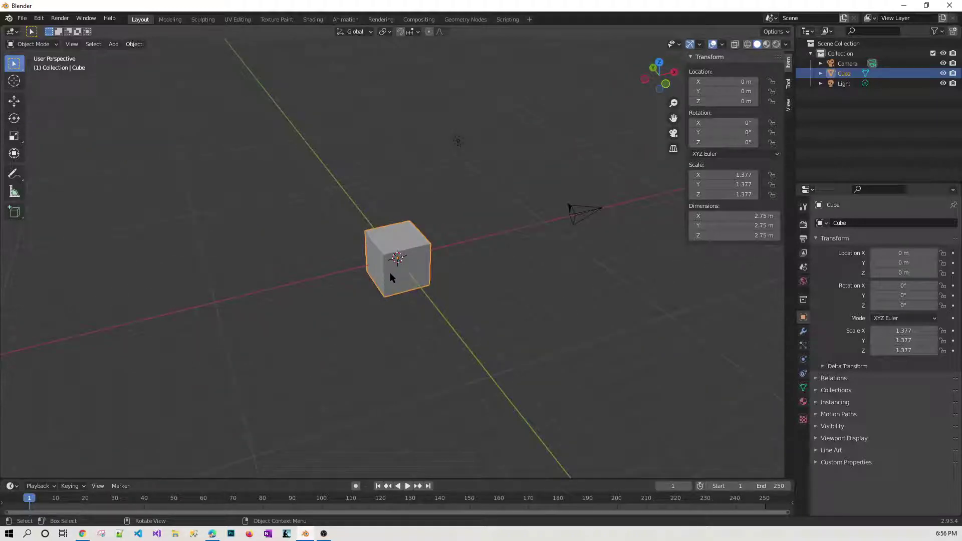
{"action": "mouse_move", "coordinate": [300, 317]}
{"action": "middle_mouse_down"}
{"action": "mouse_move", "coordinate": [311, 331]}
{"action": "mouse_move", "coordinate": [317, 315]}
{"action": "mouse_move", "coordinate": [379, 312]}
{"action": "mouse_move", "coordinate": [308, 313]}
{"action": "middle_mouse_up"}
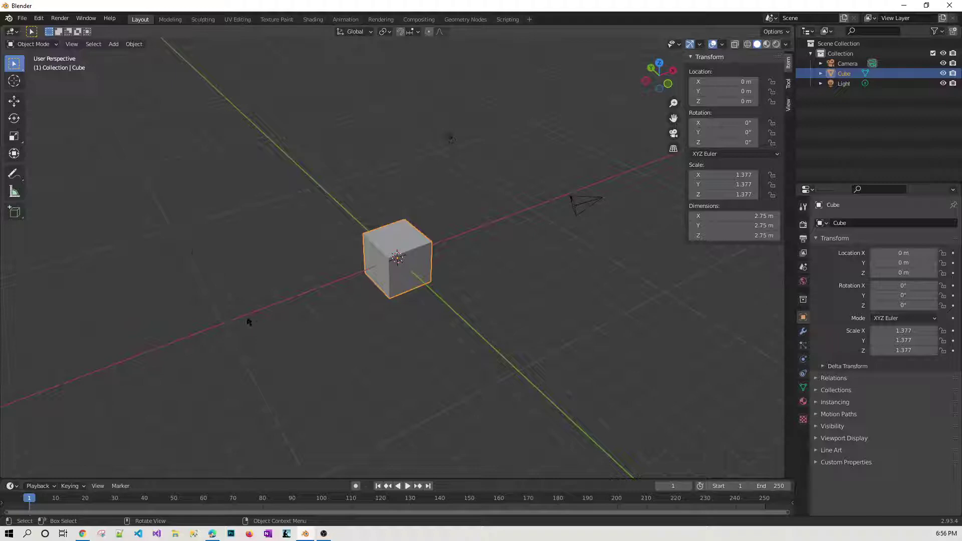
{"action": "middle_click_drag", "start_coordinate": [248, 322], "coordinate": [226, 302]}
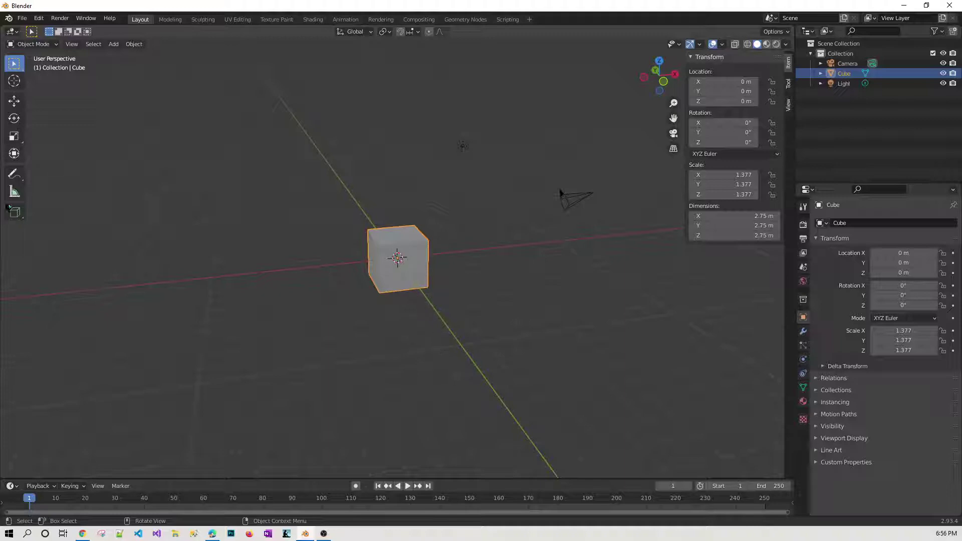
Step: Draw two curved annotation arrows, one over the cube's top and one underneath
{"action": "left_click_drag", "start_coordinate": [14, 174], "coordinate": [47, 174]}
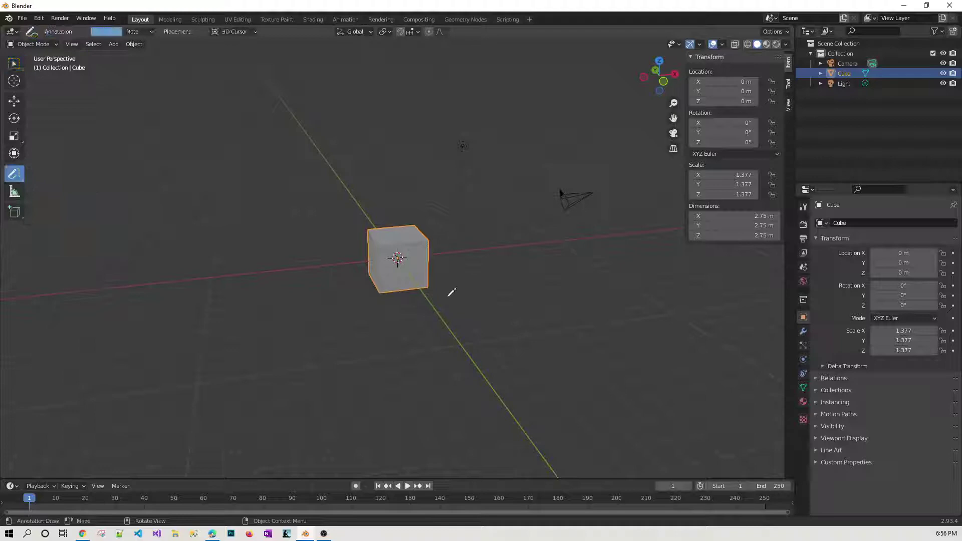
{"action": "mouse_move", "coordinate": [379, 226]}
{"action": "left_mouse_down"}
{"action": "mouse_move", "coordinate": [440, 251]}
{"action": "mouse_move", "coordinate": [435, 267]}
{"action": "mouse_move", "coordinate": [447, 264]}
{"action": "left_mouse_up"}
{"action": "mouse_move", "coordinate": [449, 298]}
{"action": "left_mouse_down"}
{"action": "mouse_move", "coordinate": [375, 336]}
{"action": "mouse_move", "coordinate": [355, 282]}
{"action": "mouse_move", "coordinate": [340, 297]}
{"action": "mouse_move", "coordinate": [350, 284]}
{"action": "mouse_move", "coordinate": [378, 292]}
{"action": "left_mouse_up"}
{"action": "mouse_move", "coordinate": [417, 359]}
{"action": "middle_mouse_down"}
{"action": "mouse_move", "coordinate": [476, 361]}
{"action": "mouse_move", "coordinate": [450, 369]}
{"action": "mouse_move", "coordinate": [474, 188]}
{"action": "middle_mouse_up"}
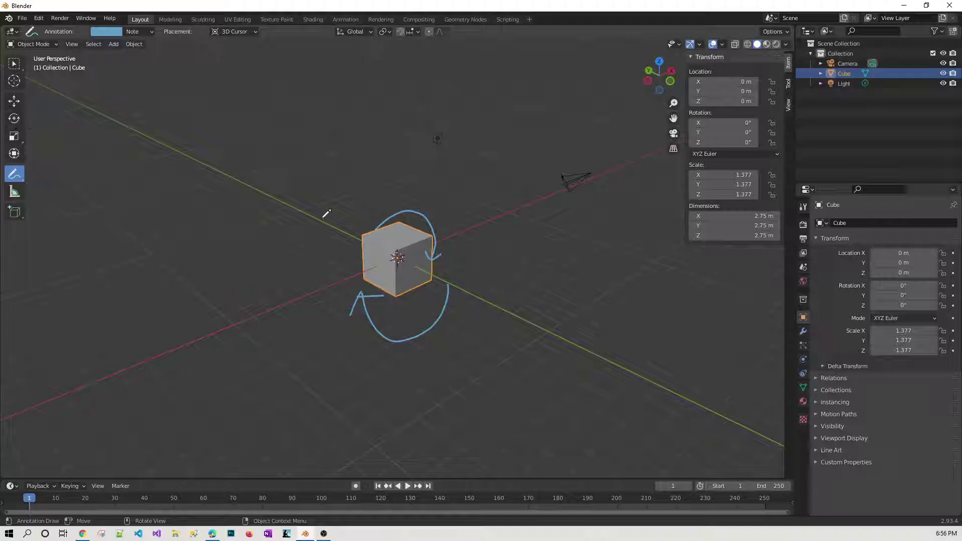
Step: Spin the cube with the Rotate gizmo around its Y axis, then freely, then around Z
{"action": "left_click", "coordinate": [14, 121]}
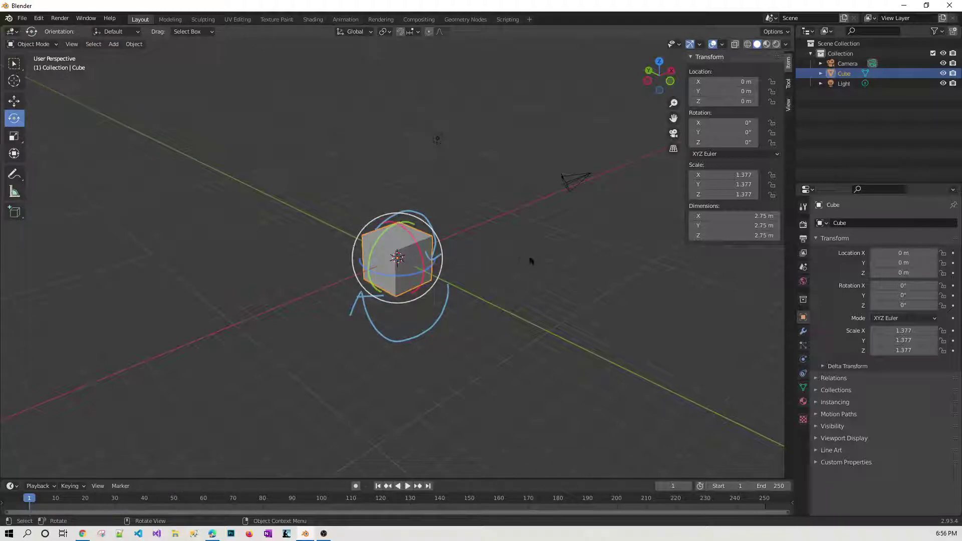
{"action": "mouse_move", "coordinate": [530, 257]}
{"action": "middle_mouse_down"}
{"action": "mouse_move", "coordinate": [516, 257]}
{"action": "mouse_move", "coordinate": [521, 265]}
{"action": "middle_mouse_up"}
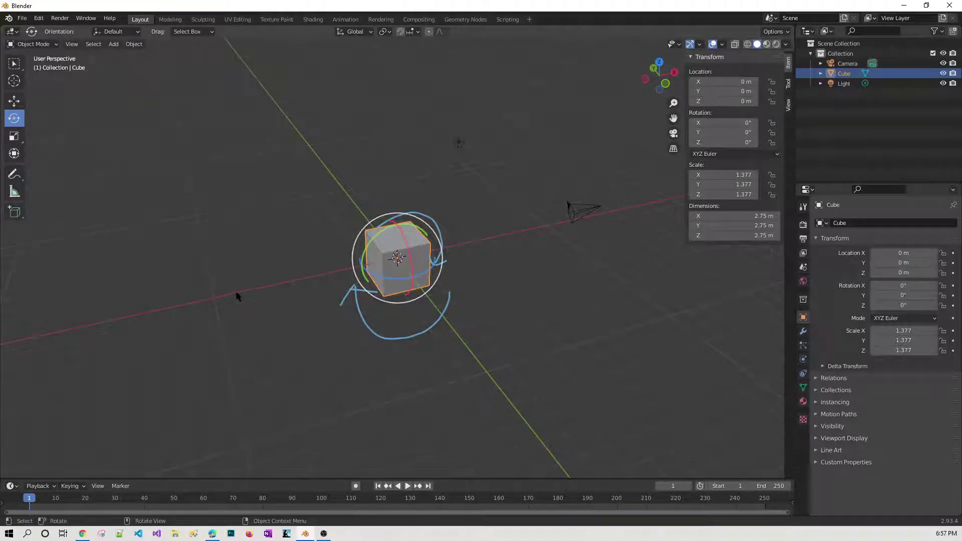
{"action": "mouse_move", "coordinate": [238, 296]}
{"action": "middle_mouse_down"}
{"action": "mouse_move", "coordinate": [249, 293]}
{"action": "mouse_move", "coordinate": [230, 289]}
{"action": "middle_mouse_up"}
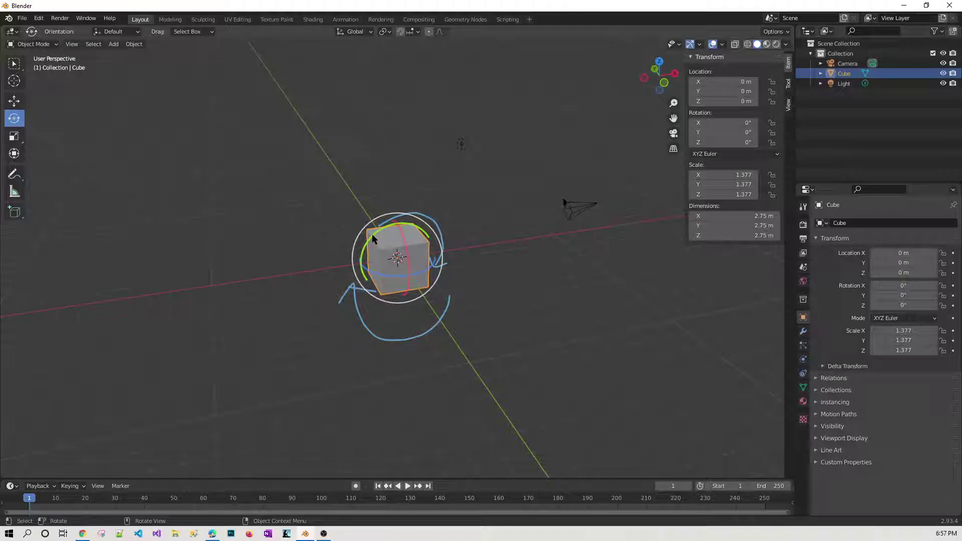
{"action": "left_click_drag", "start_coordinate": [373, 238], "coordinate": [421, 267]}
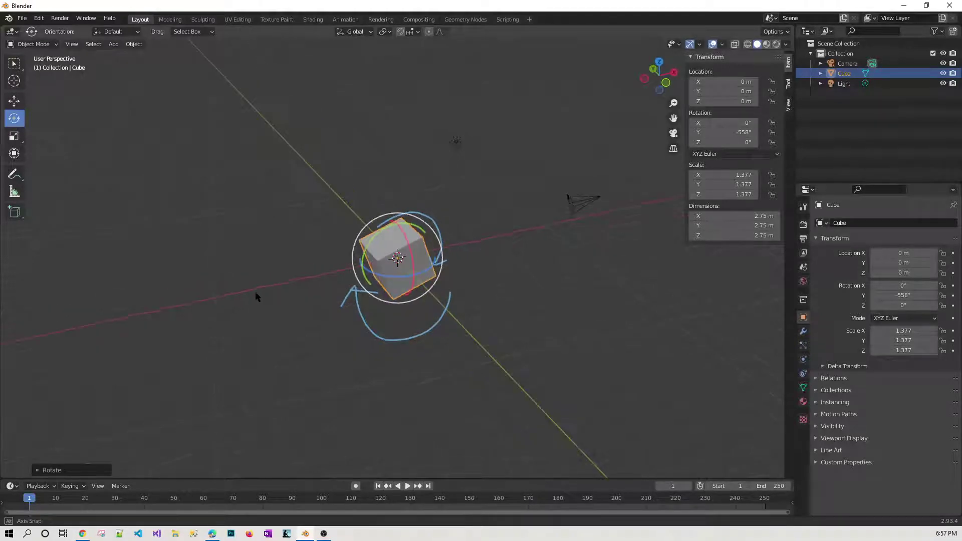
{"action": "middle_click_drag", "start_coordinate": [254, 291], "coordinate": [318, 294]}
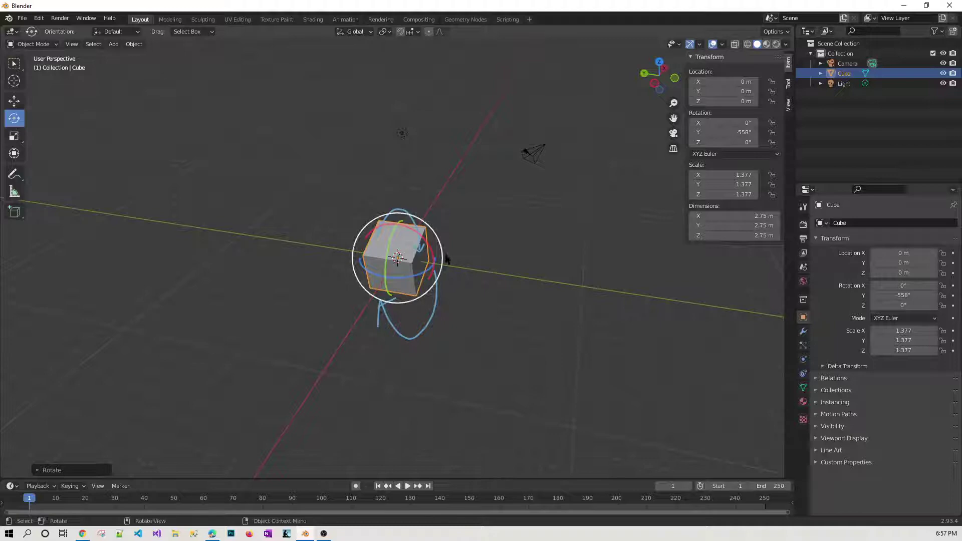
{"action": "left_click_drag", "start_coordinate": [397, 257], "coordinate": [447, 266]}
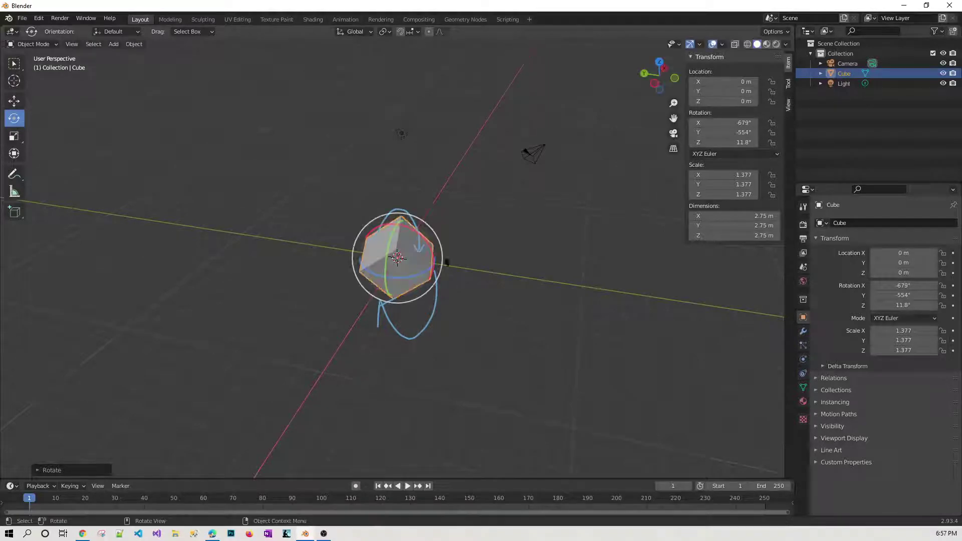
{"action": "middle_click_drag", "start_coordinate": [496, 266], "coordinate": [437, 256]}
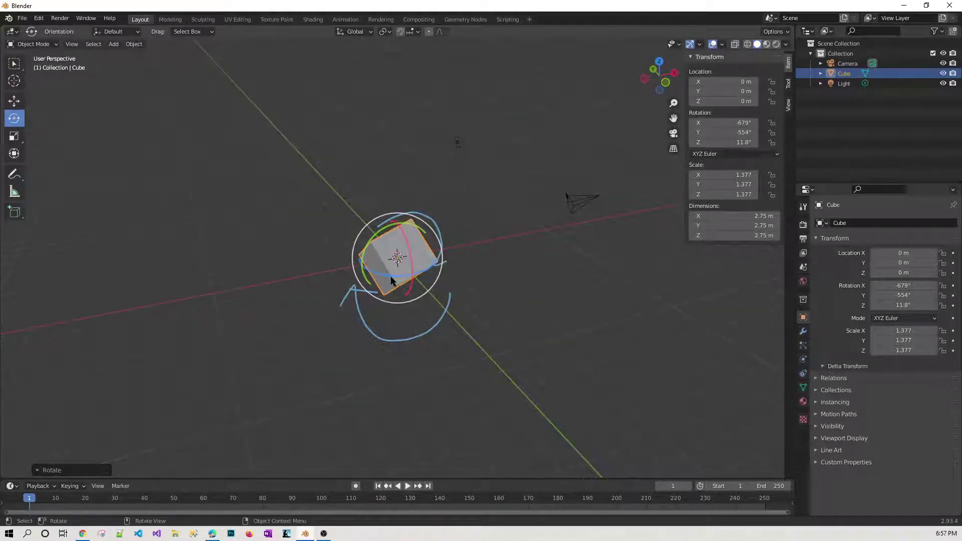
{"action": "mouse_move", "coordinate": [396, 280]}
{"action": "left_mouse_down"}
{"action": "mouse_move", "coordinate": [424, 253]}
{"action": "mouse_move", "coordinate": [423, 219]}
{"action": "mouse_move", "coordinate": [354, 267]}
{"action": "mouse_move", "coordinate": [434, 276]}
{"action": "mouse_move", "coordinate": [380, 217]}
{"action": "mouse_move", "coordinate": [386, 290]}
{"action": "left_mouse_up"}
{"action": "left_click", "coordinate": [496, 287]}
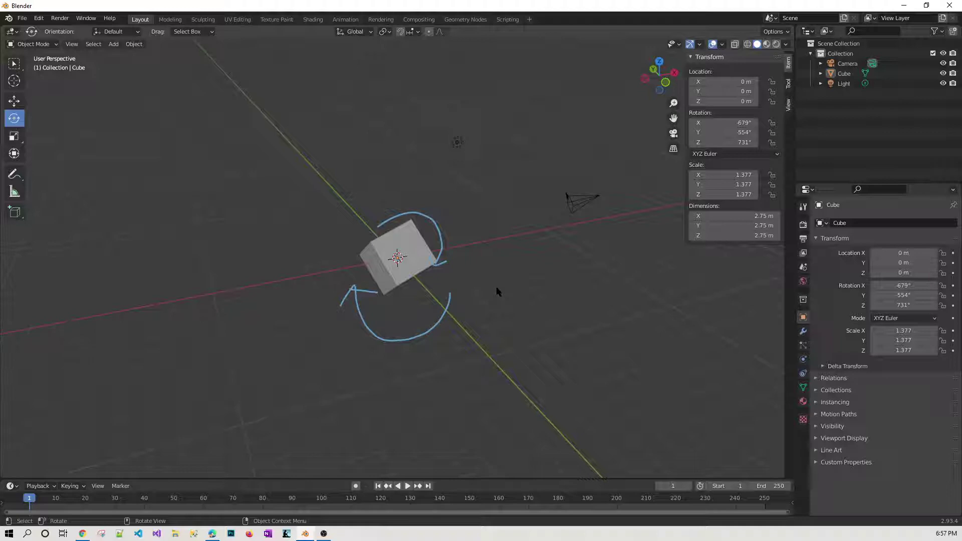
Step: Rotate the selected cube around the global X axis using R then X
{"action": "left_click", "coordinate": [395, 276]}
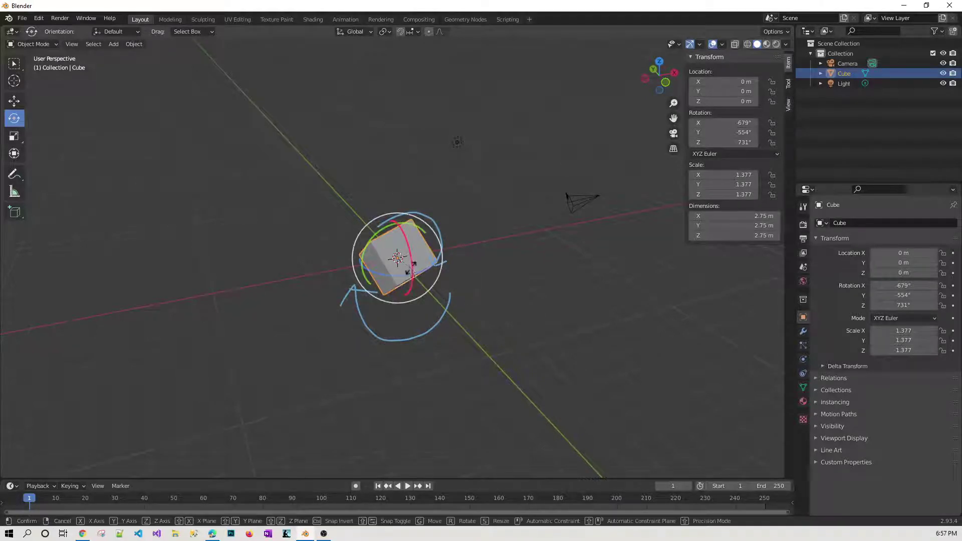
{"action": "key", "text": "r"}
{"action": "key", "text": "x"}
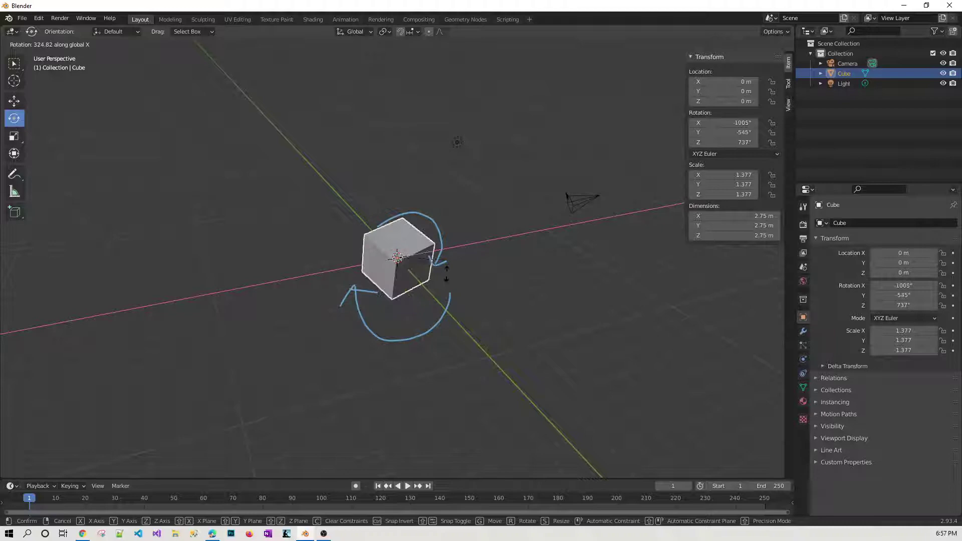
{"action": "left_click", "coordinate": [475, 299]}
{"action": "left_click", "coordinate": [511, 291]}
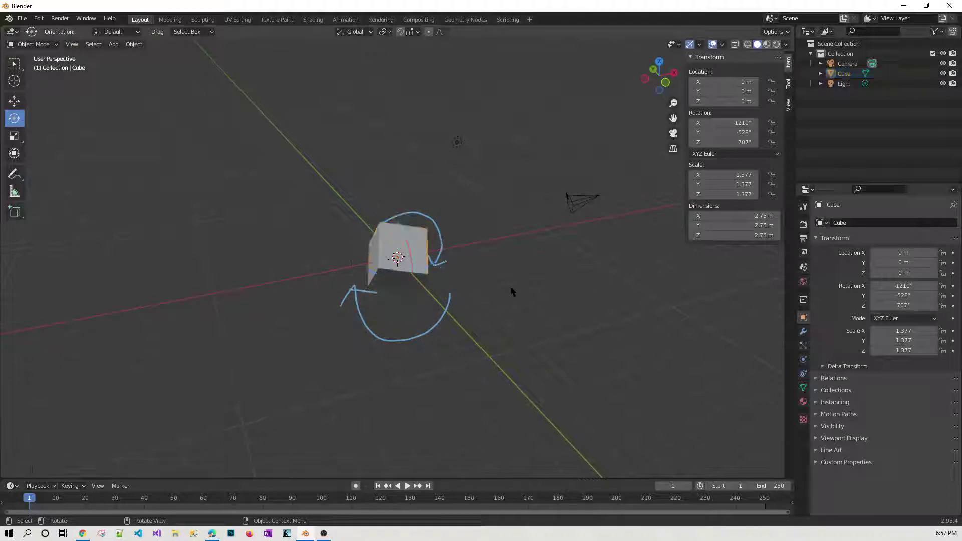
{"action": "left_click", "coordinate": [401, 264]}
Step: Delete the cube and erase the blue annotation arrows
{"action": "key", "text": "Delete"}
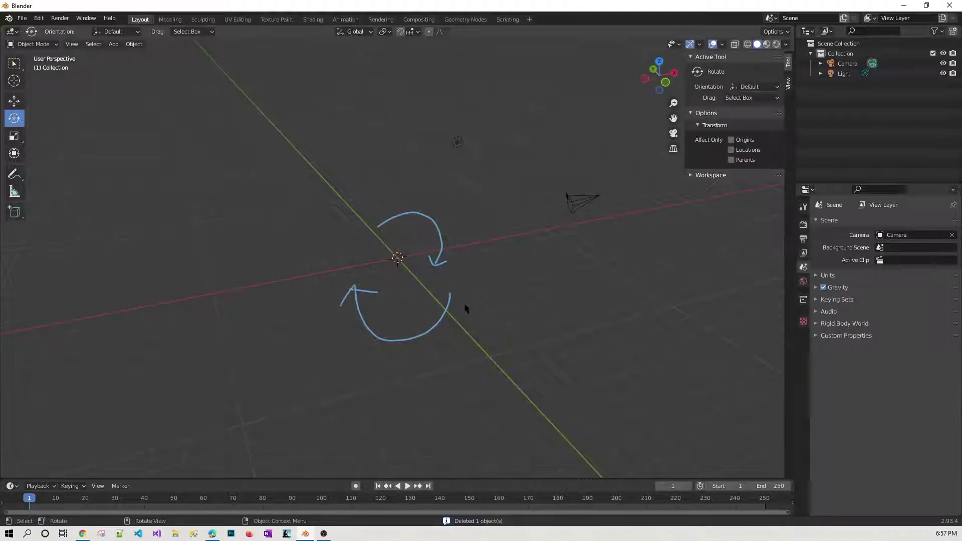
{"action": "left_click_drag", "start_coordinate": [14, 174], "coordinate": [60, 234]}
{"action": "mouse_move", "coordinate": [396, 229]}
{"action": "left_mouse_down"}
{"action": "mouse_move", "coordinate": [377, 229]}
{"action": "mouse_move", "coordinate": [418, 217]}
{"action": "mouse_move", "coordinate": [441, 245]}
{"action": "mouse_move", "coordinate": [449, 312]}
{"action": "mouse_move", "coordinate": [457, 302]}
{"action": "mouse_move", "coordinate": [422, 336]}
{"action": "mouse_move", "coordinate": [366, 337]}
{"action": "mouse_move", "coordinate": [354, 275]}
{"action": "mouse_move", "coordinate": [360, 294]}
{"action": "left_mouse_up"}
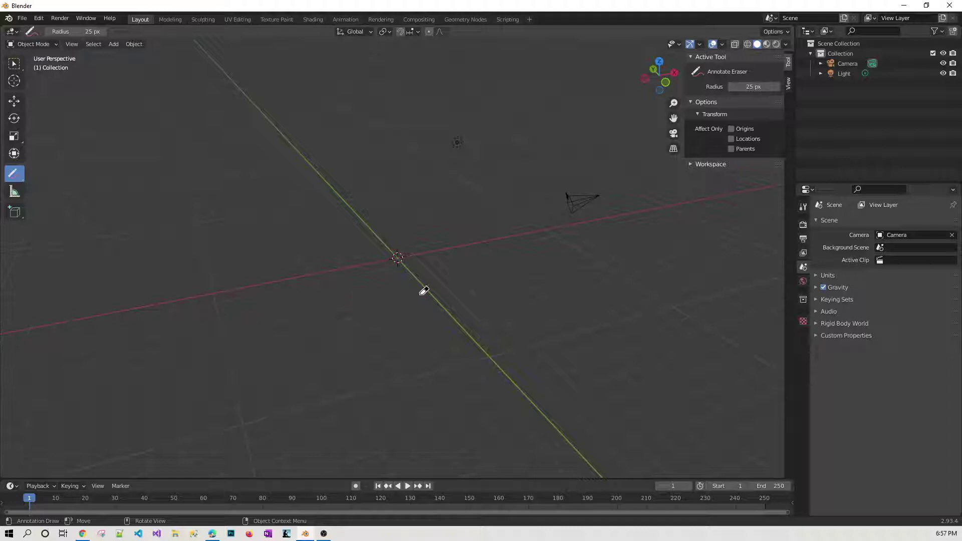
Step: Add a torus mesh at the origin and orbit to a higher view of it
{"action": "left_click", "coordinate": [114, 44]}
{"action": "key", "text": "shift+a"}
{"action": "mouse_move", "coordinate": [414, 294]}
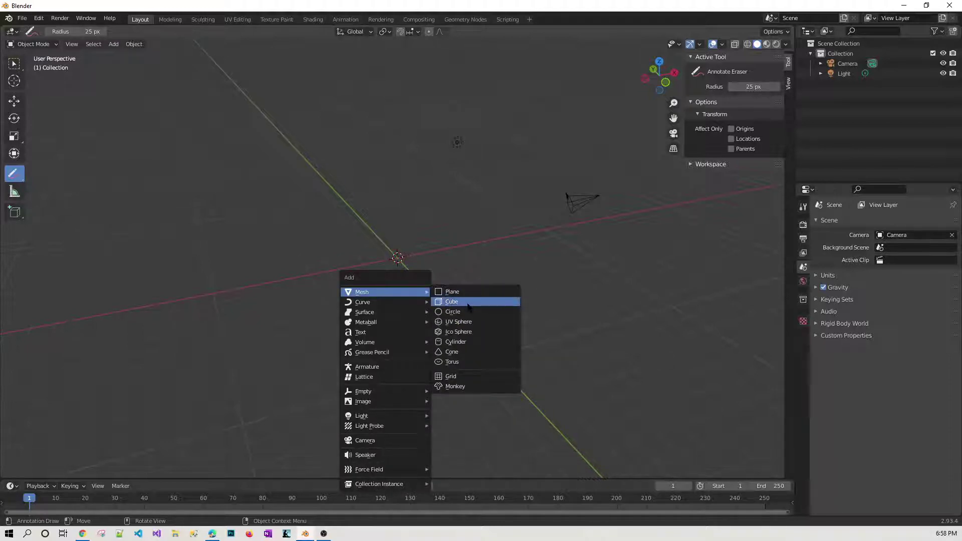
{"action": "left_click", "coordinate": [457, 363]}
{"action": "middle_click_drag", "start_coordinate": [274, 311], "coordinate": [373, 292]}
{"action": "middle_click_drag", "start_coordinate": [465, 285], "coordinate": [442, 259]}
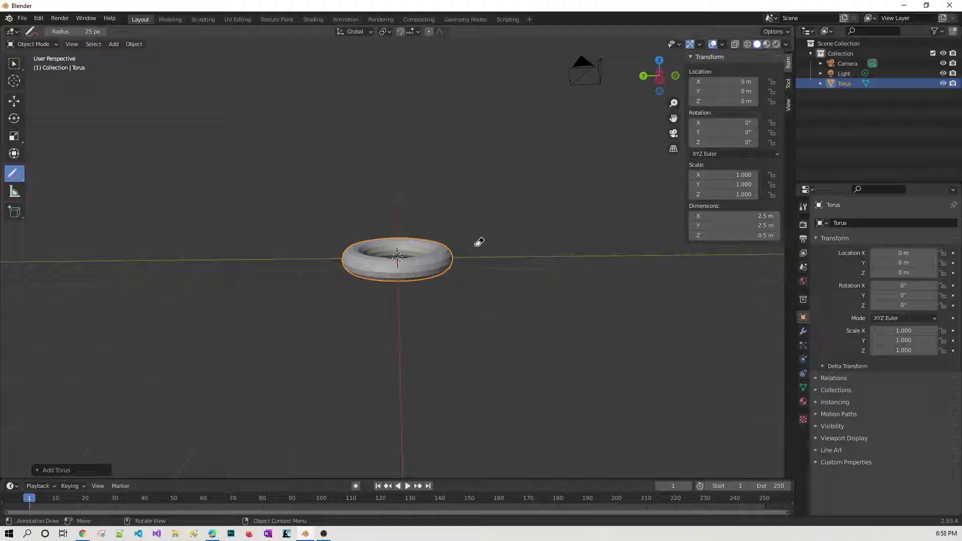
Step: Tip the torus upright by rotating it about 88.4° around the X axis
{"action": "left_click", "coordinate": [15, 120]}
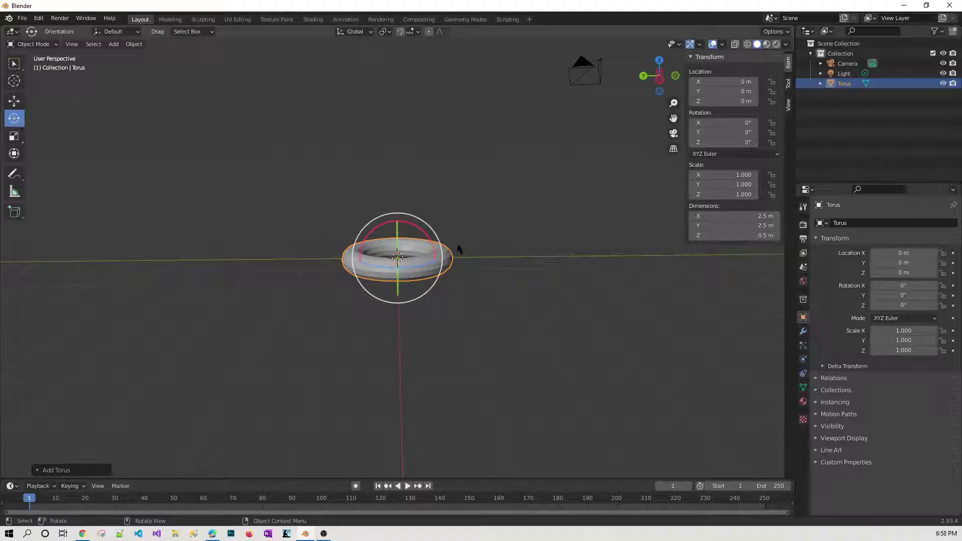
{"action": "left_click_drag", "start_coordinate": [427, 238], "coordinate": [426, 286]}
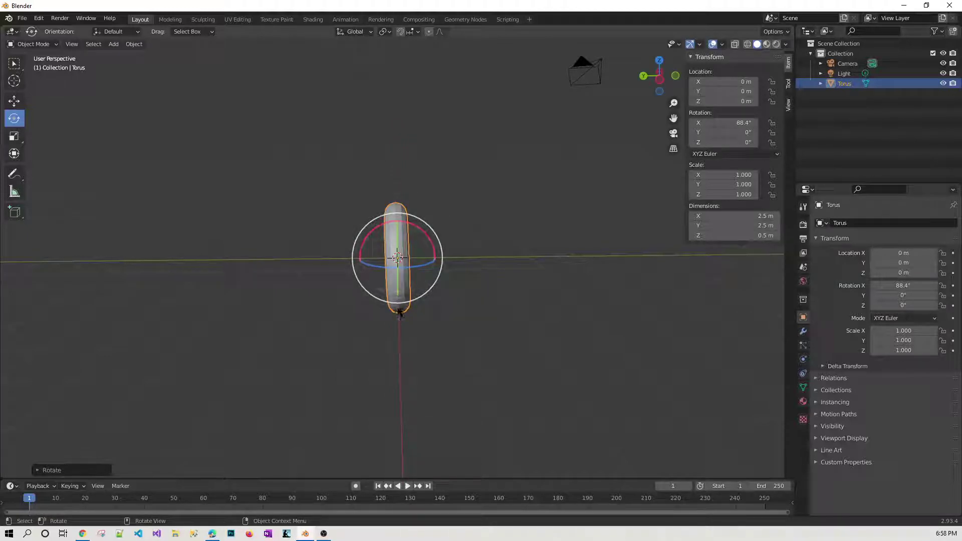
{"action": "middle_click_drag", "start_coordinate": [507, 281], "coordinate": [468, 281]}
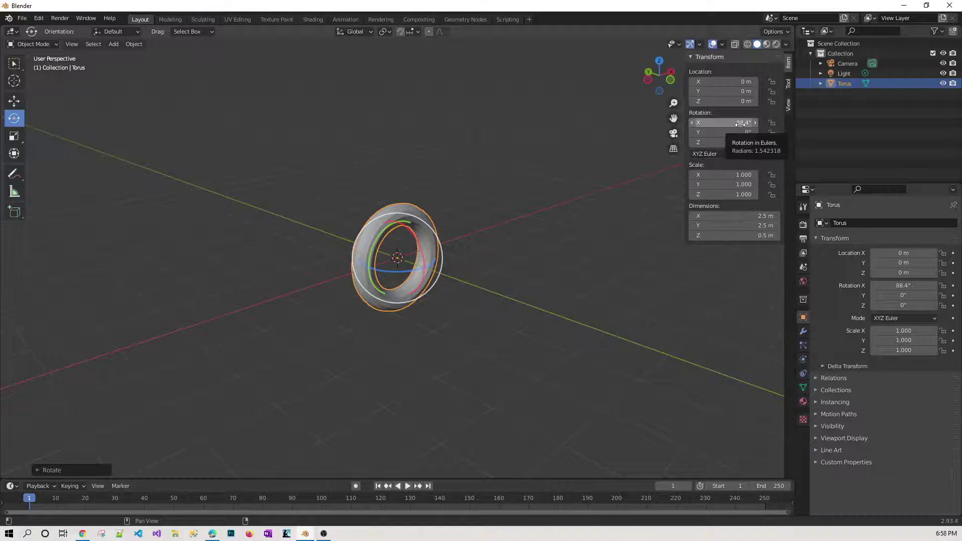
{"action": "left_click", "coordinate": [315, 322]}
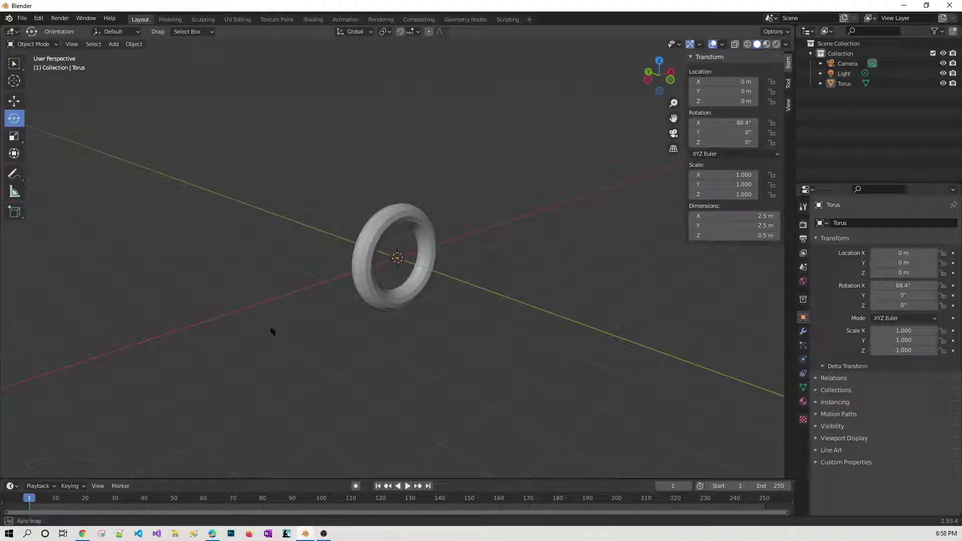
{"action": "middle_click_drag", "start_coordinate": [273, 329], "coordinate": [343, 320]}
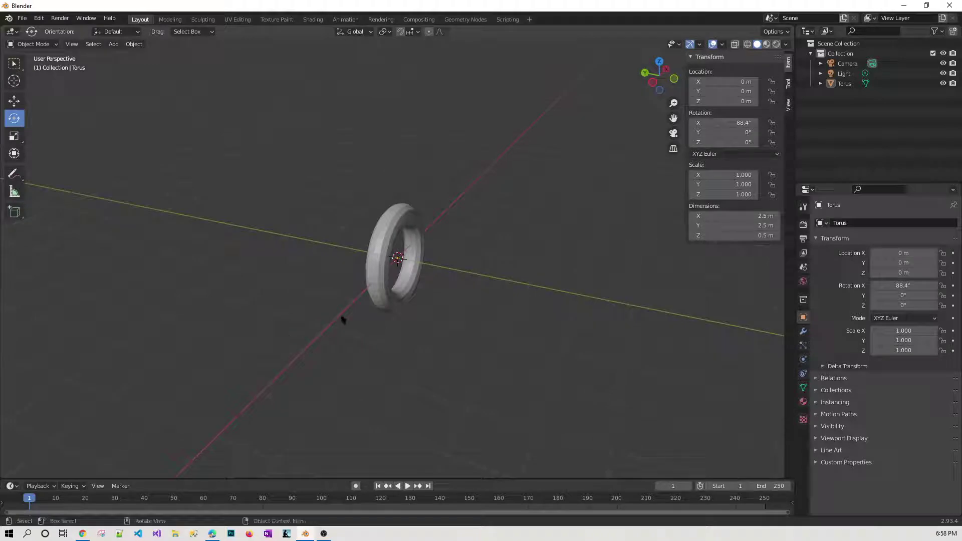
Step: Set the torus X rotation to exactly 90° in the N-panel
{"action": "left_click", "coordinate": [381, 298]}
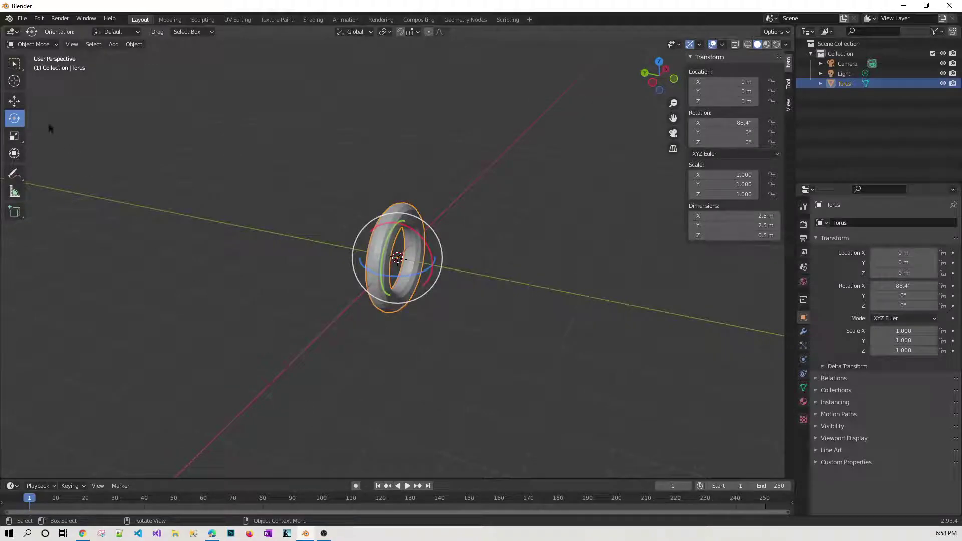
{"action": "left_click", "coordinate": [741, 123]}
{"action": "type", "text": "90"}
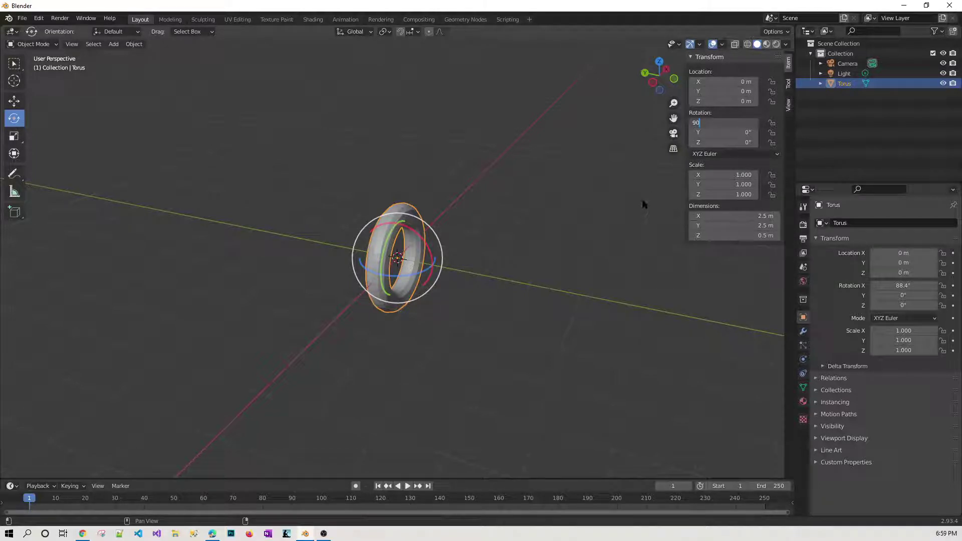
{"action": "key", "text": "Return"}
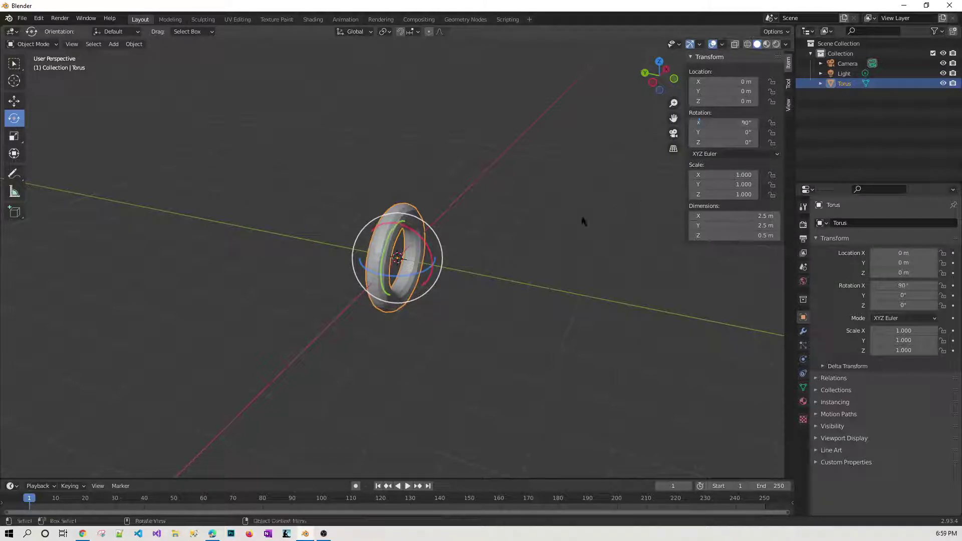
{"action": "scroll", "coordinate": [381, 328], "scroll_direction": "up", "scroll_amount": 4}
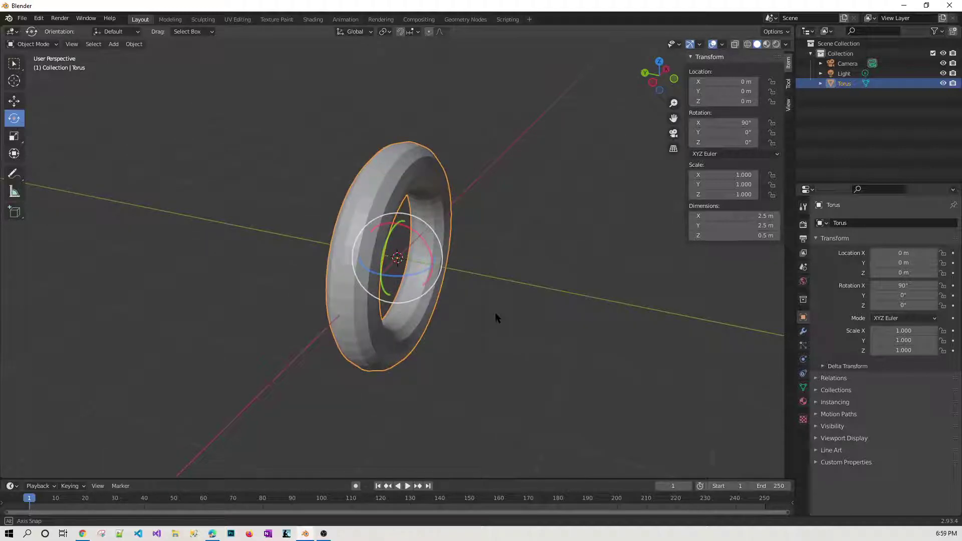
{"action": "middle_click_drag", "start_coordinate": [494, 318], "coordinate": [380, 342]}
{"action": "left_click", "coordinate": [522, 322]}
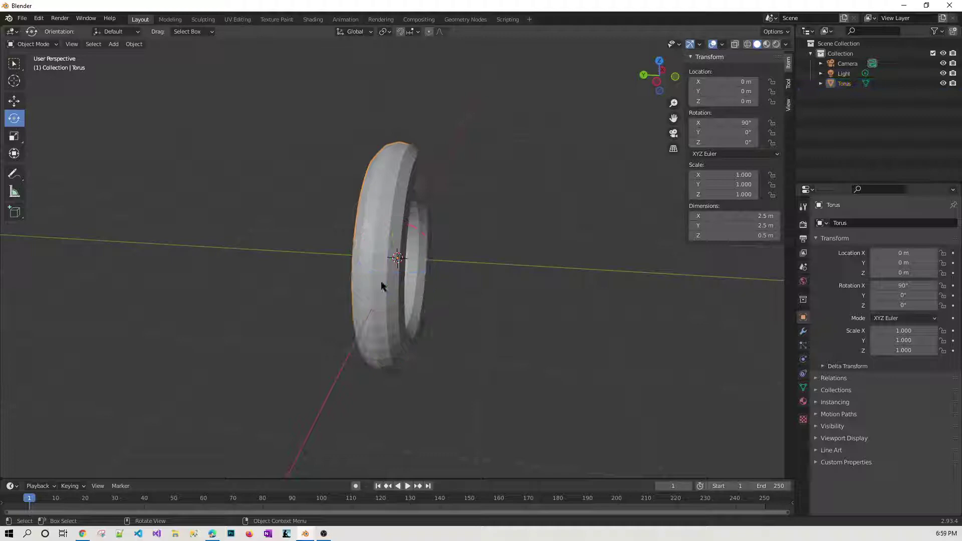
{"action": "key", "text": "w"}
{"action": "middle_click_drag", "start_coordinate": [607, 356], "coordinate": [677, 259]}
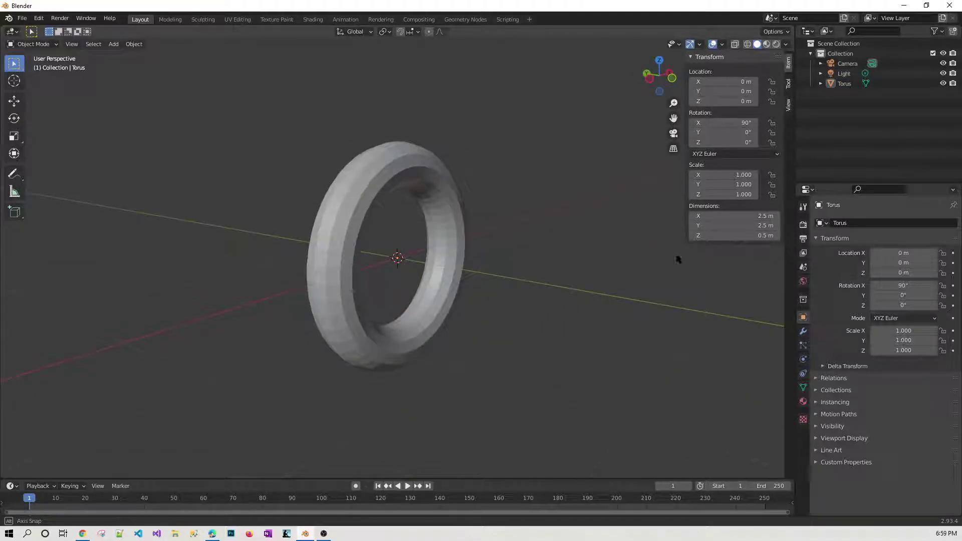
Step: Set the torus Y rotation to 45° and orbit to view it head-on
{"action": "left_click", "coordinate": [736, 132]}
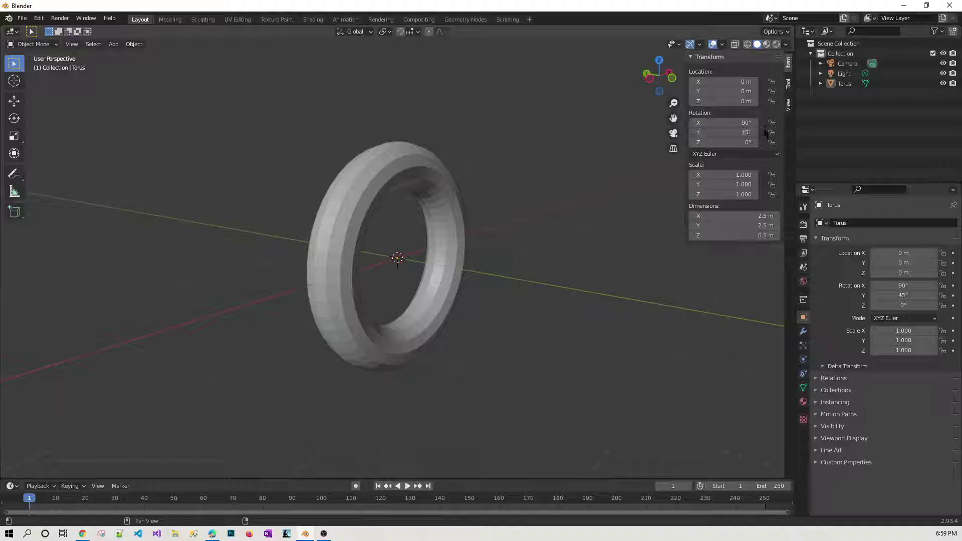
{"action": "middle_click_drag", "start_coordinate": [369, 344], "coordinate": [335, 343]}
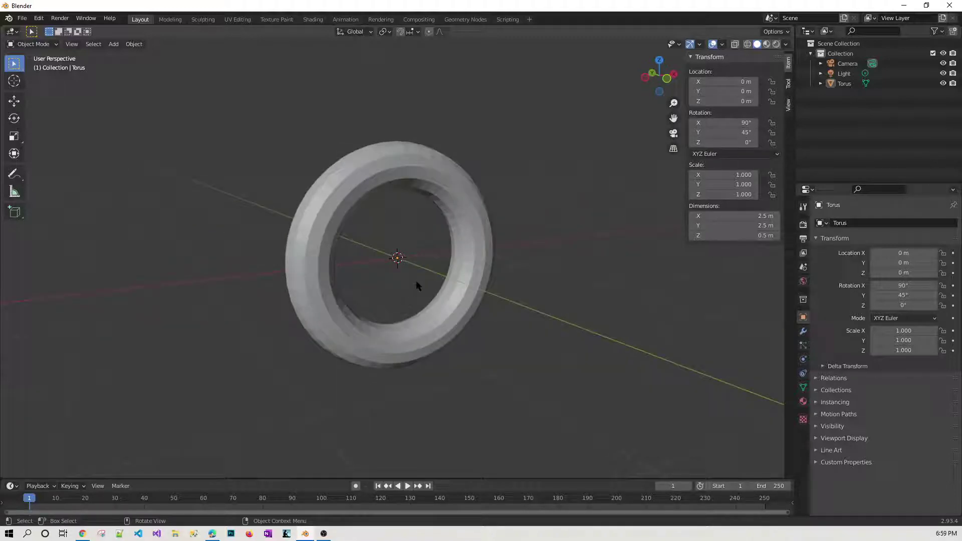
{"action": "middle_click_drag", "start_coordinate": [554, 337], "coordinate": [369, 179]}
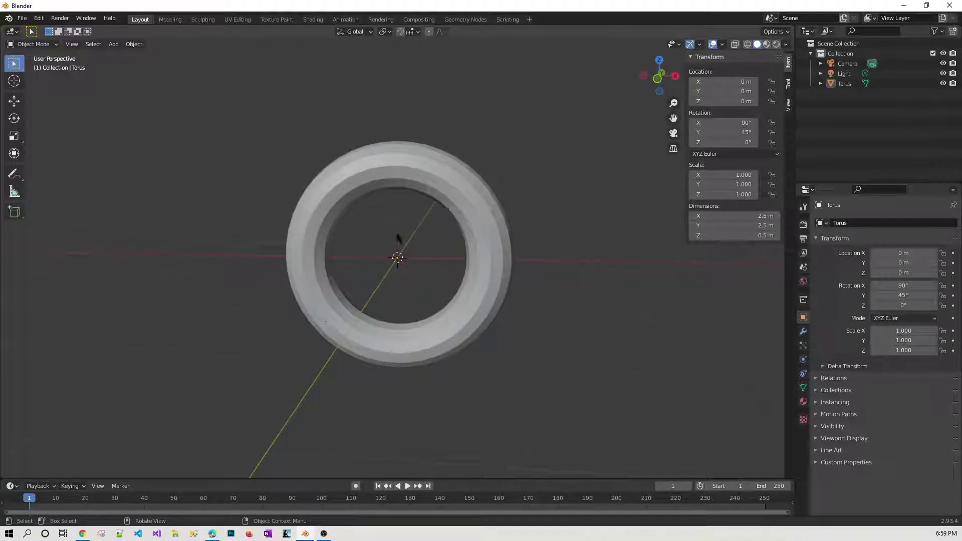
{"action": "middle_click_drag", "start_coordinate": [508, 330], "coordinate": [517, 332]}
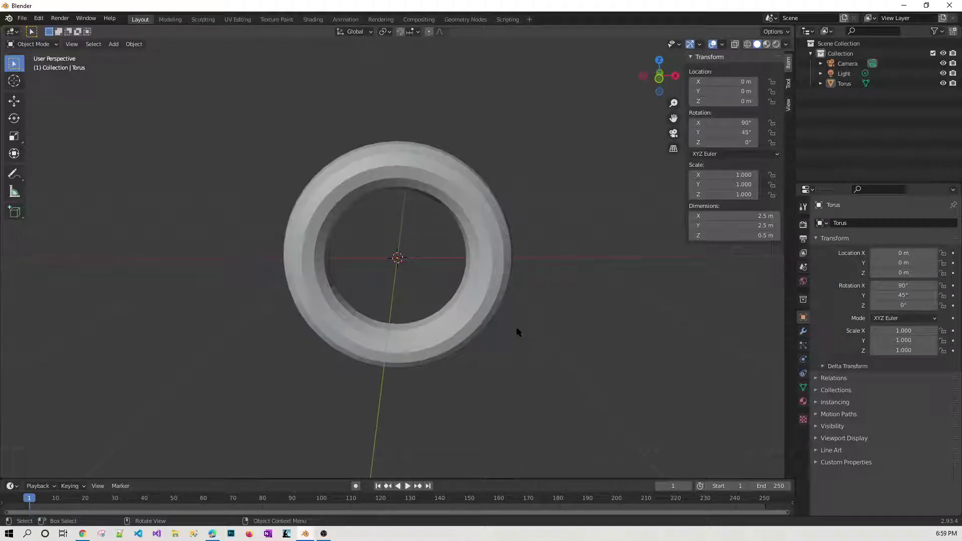
Step: Set the torus Z rotation to 40° in the N-panel
{"action": "left_click", "coordinate": [745, 143]}
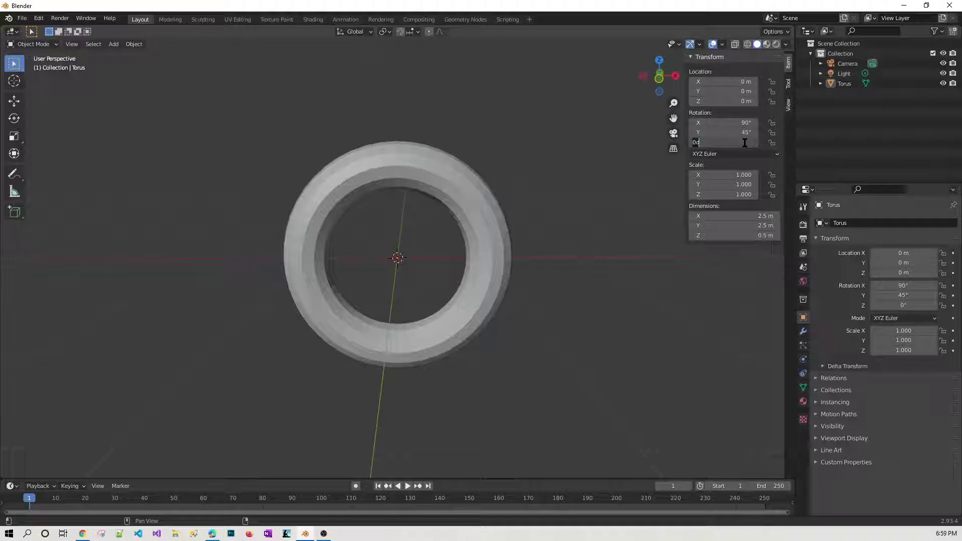
{"action": "type", "text": "4"}
{"action": "key", "text": "Return"}
{"action": "middle_click_drag", "start_coordinate": [228, 339], "coordinate": [316, 356]}
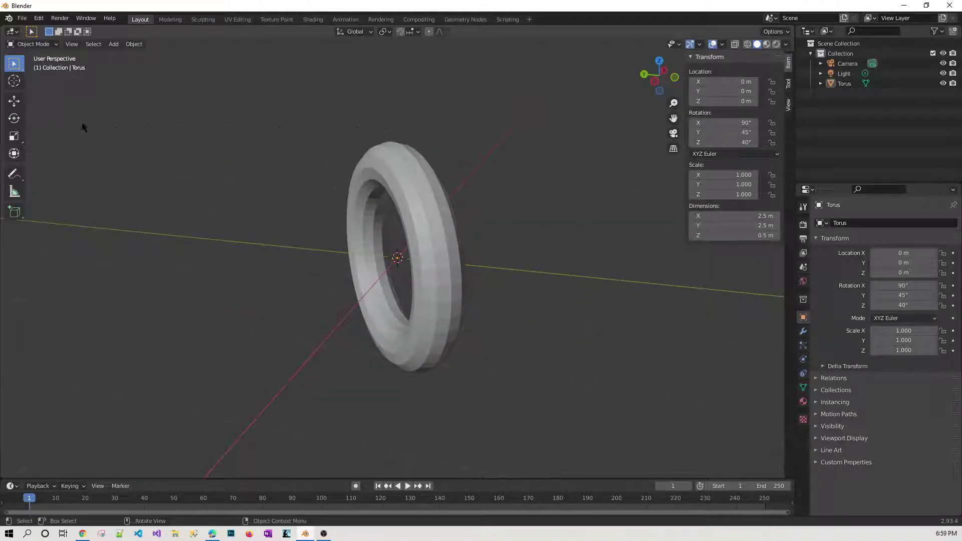
Step: Spin the torus around the global Z axis with R, Z until it reads -1267°
{"action": "left_click", "coordinate": [420, 224]}
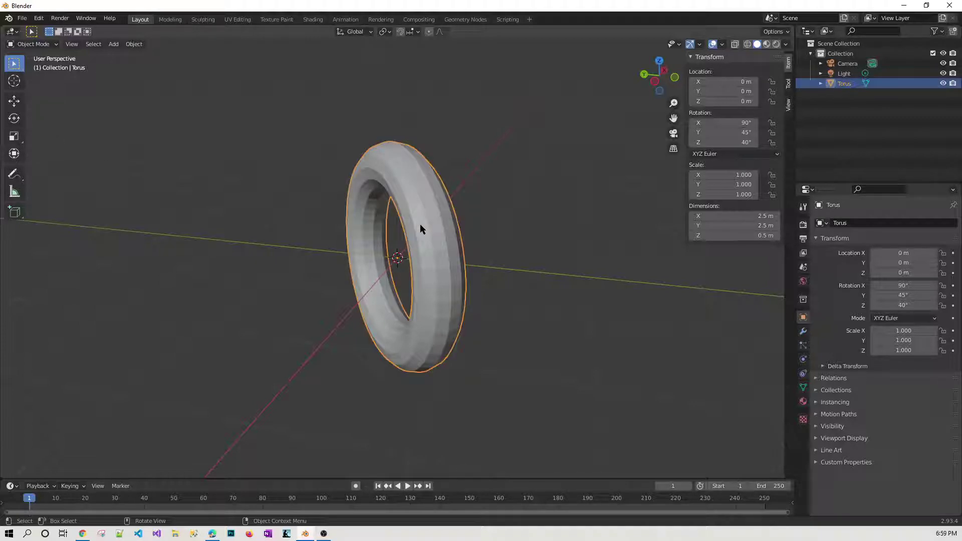
{"action": "key", "text": "r"}
{"action": "key", "text": "z"}
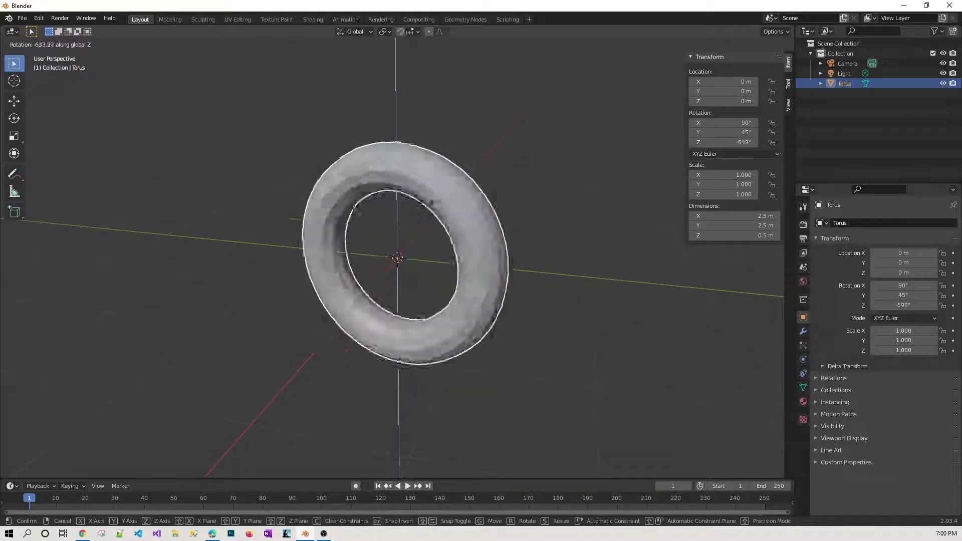
{"action": "left_click", "coordinate": [290, 275]}
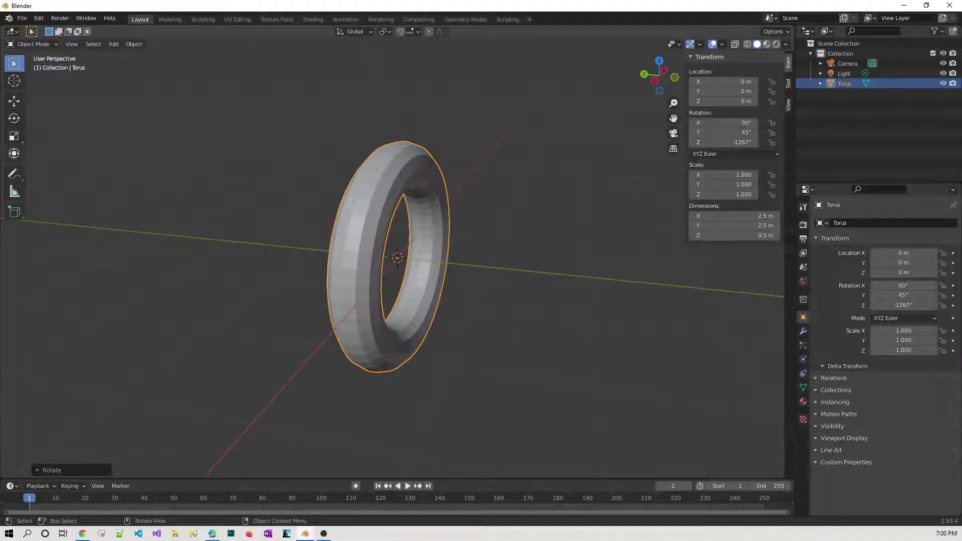